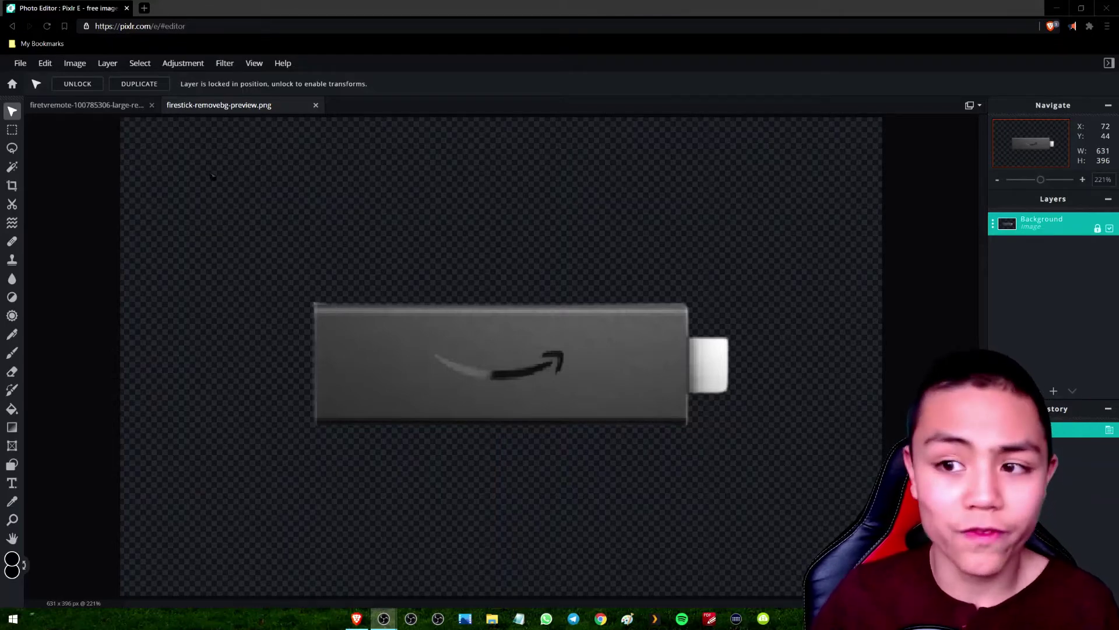
# Add the USB ports picture Screenshot 2021-05-03 174248.png as an image layer in the Fire Stick document.
pyautogui.click(213, 175)
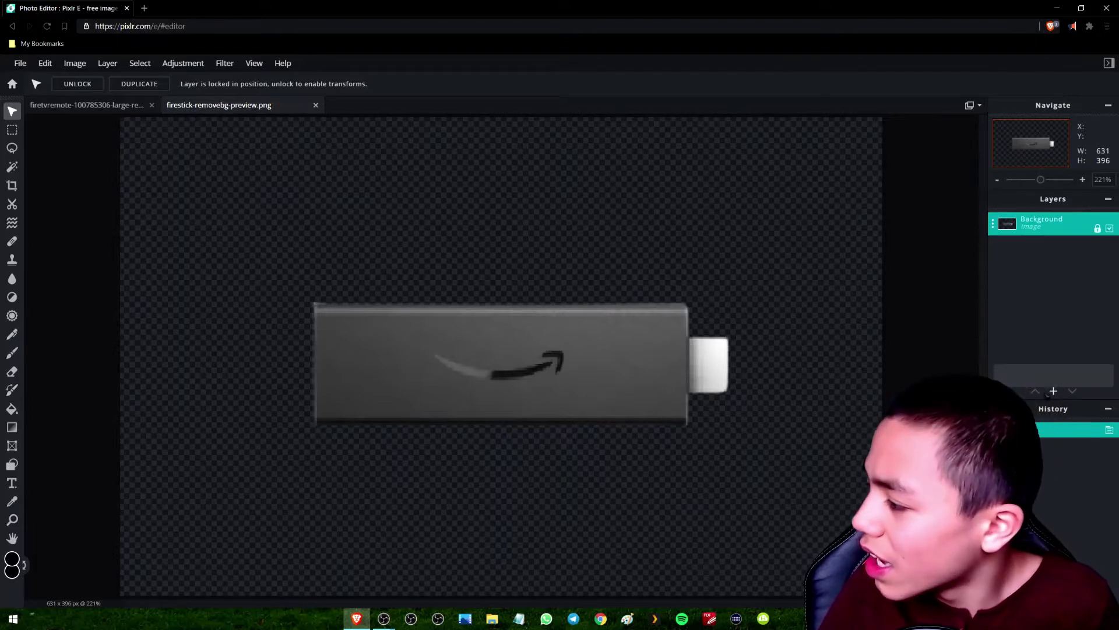
pyautogui.moveTo(1052, 385)
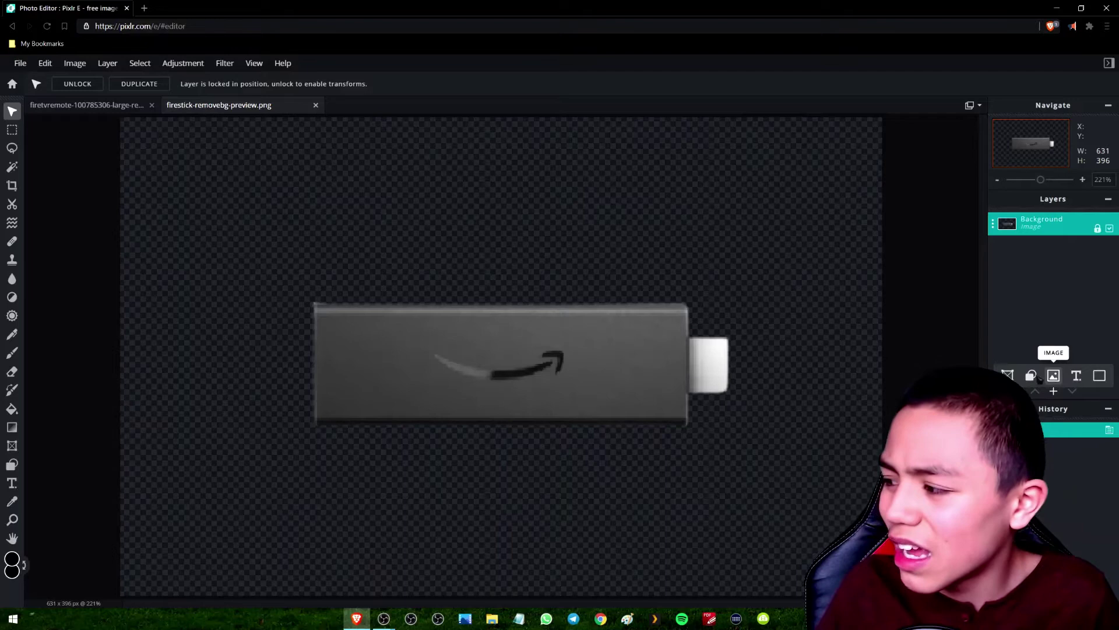
pyautogui.click(1053, 376)
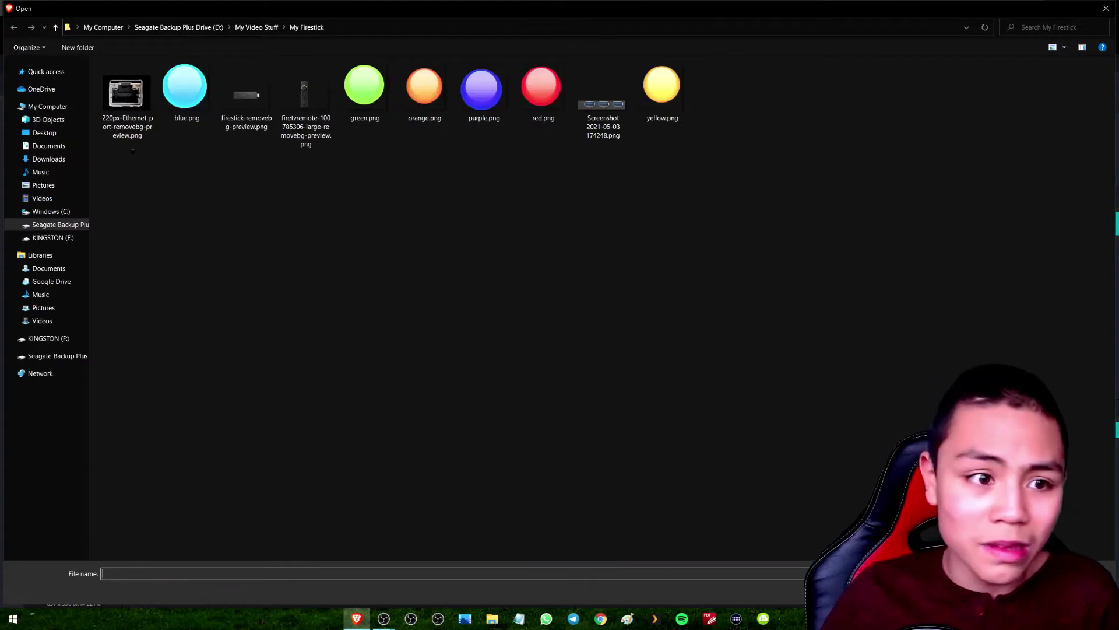
pyautogui.doubleClick(587, 109)
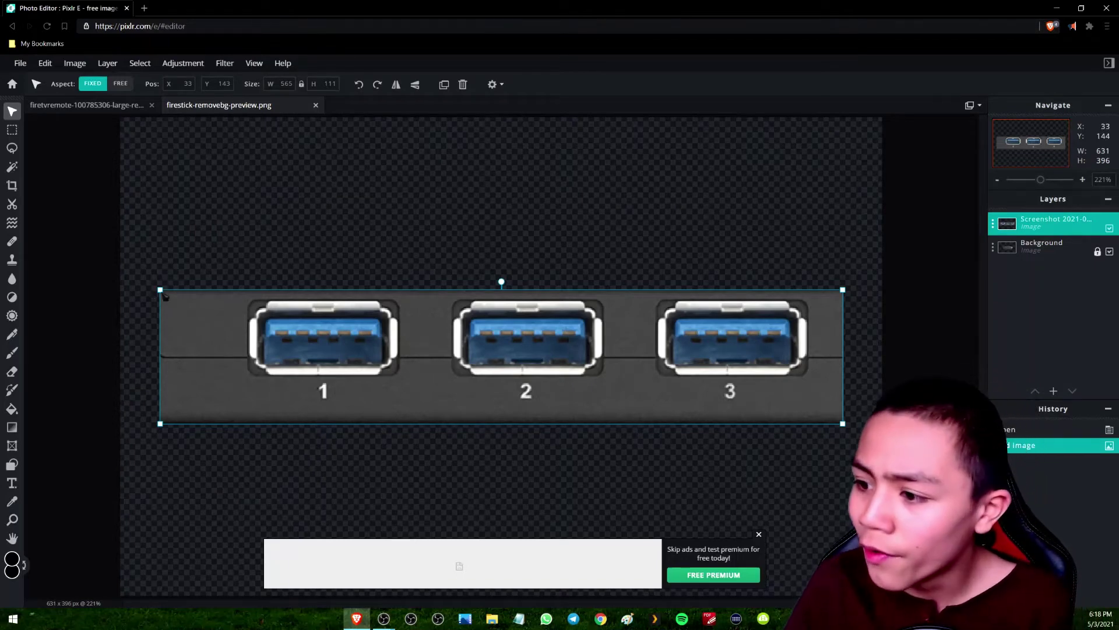
# Shrink the USB ports layer to about 230 × 45 px and place it in the middle of the Fire Stick body.
pyautogui.moveTo(165, 297); pyautogui.dragTo(568, 496)
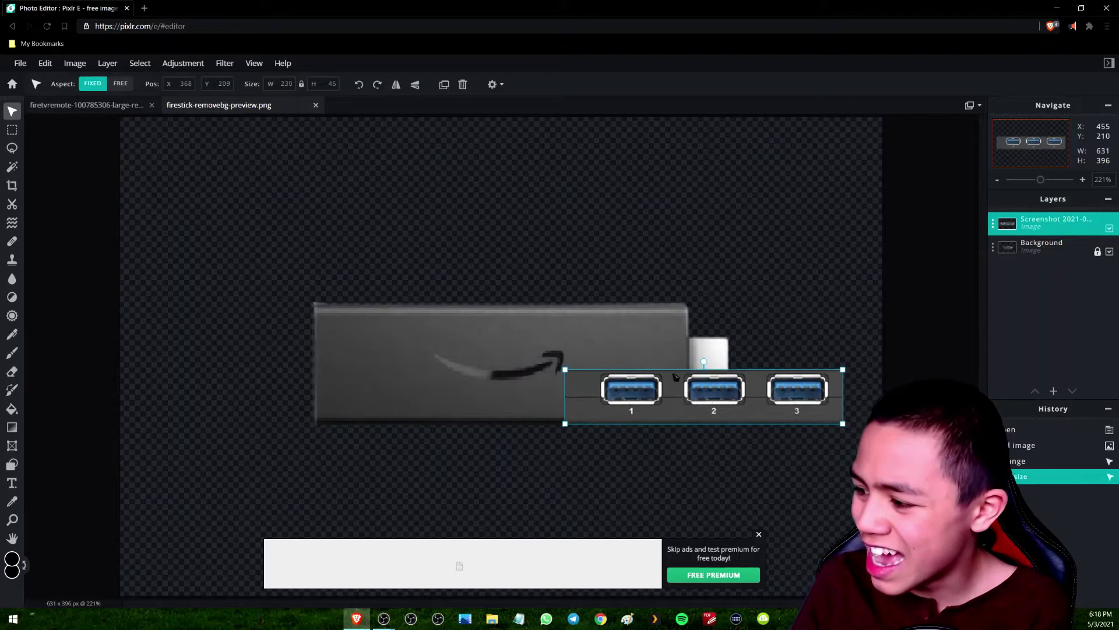
pyautogui.moveTo(670, 407); pyautogui.dragTo(476, 377)
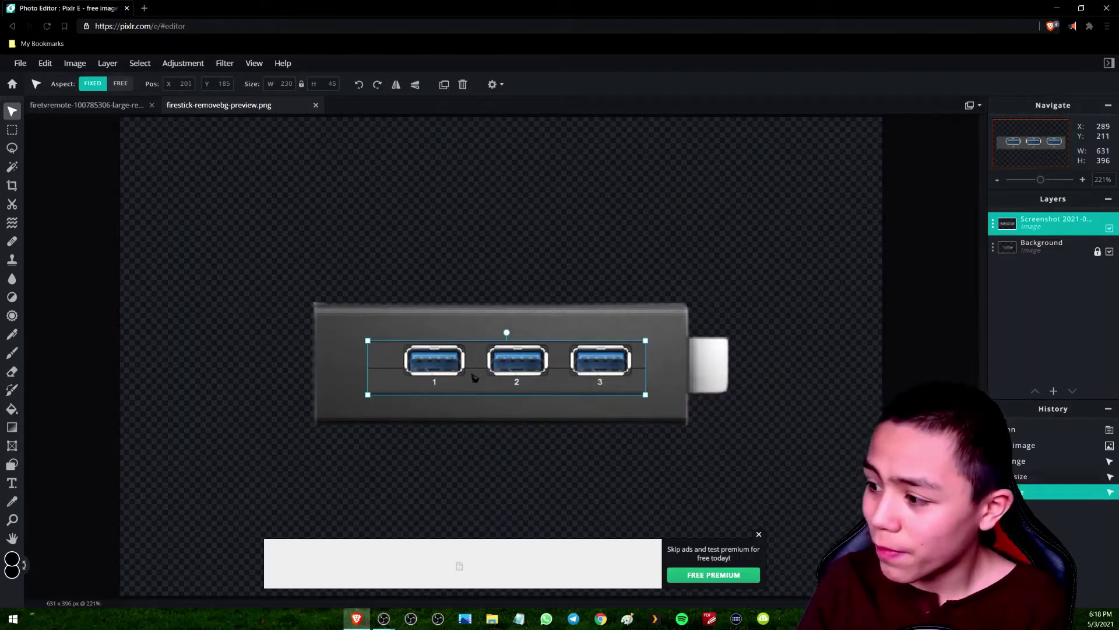
pyautogui.click(181, 383)
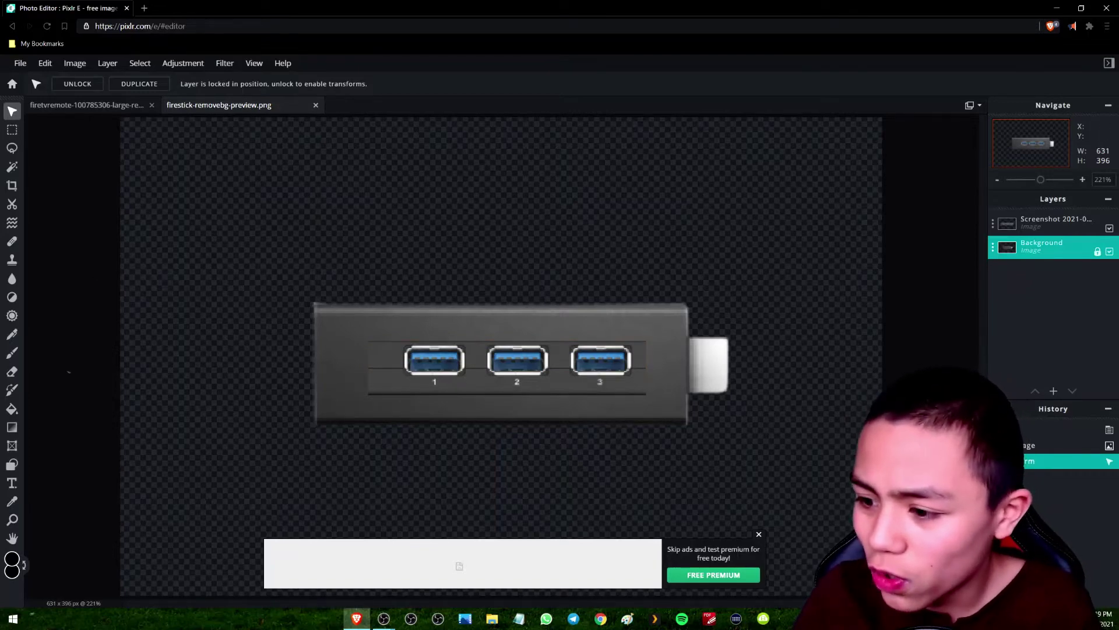
# Add the Ethernet port picture 220px-Ethernet_port-removebg-preview.png as another image layer.
pyautogui.click(1054, 391)
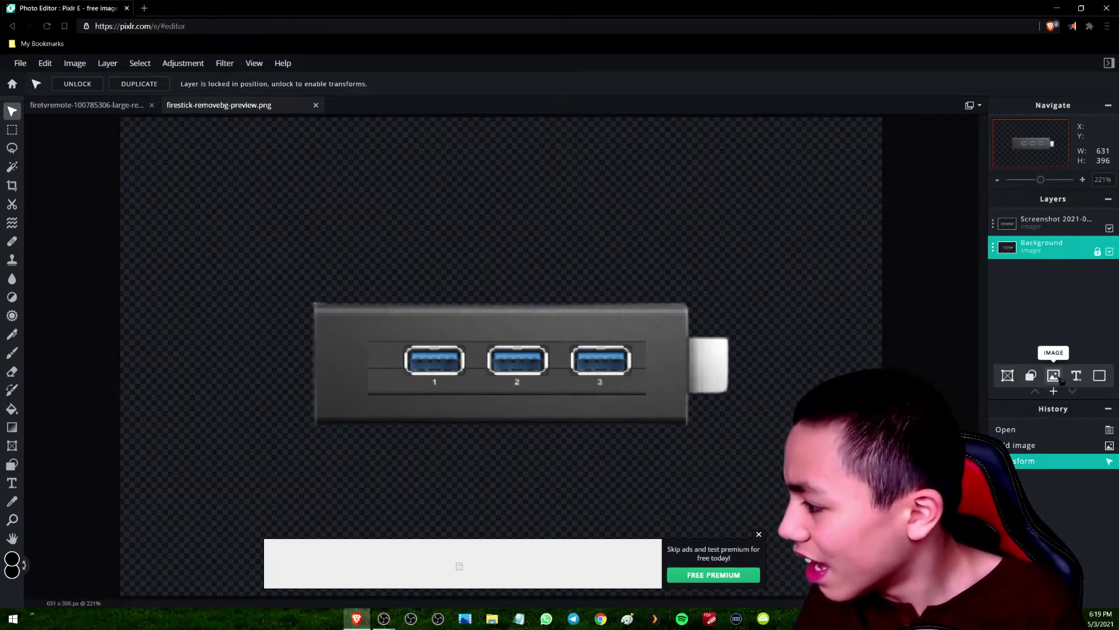
pyautogui.click(1054, 375)
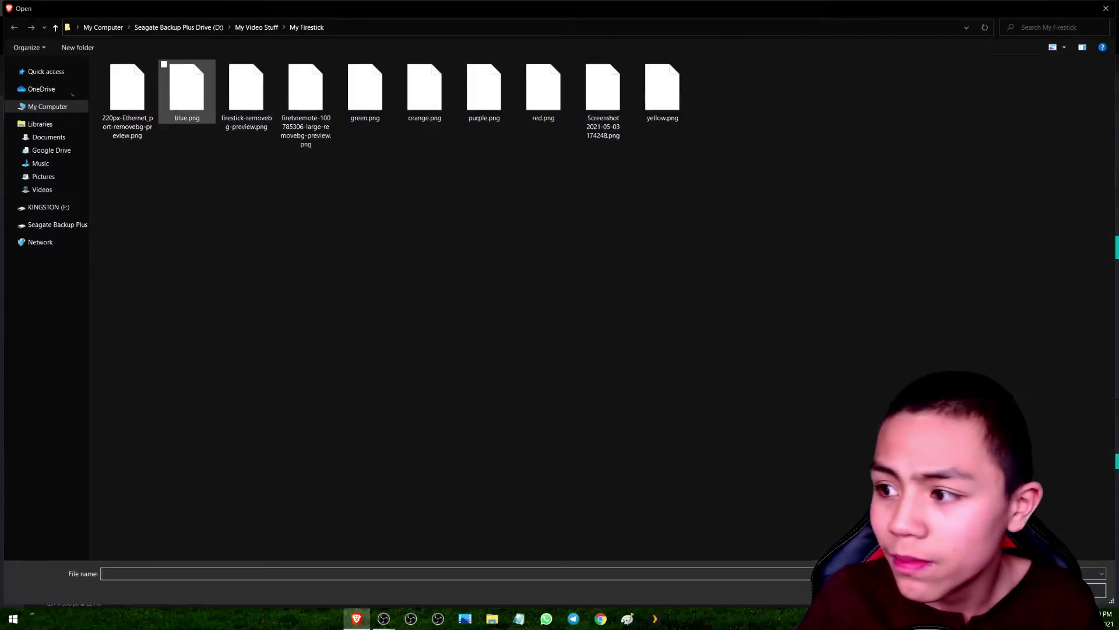
pyautogui.doubleClick(131, 127)
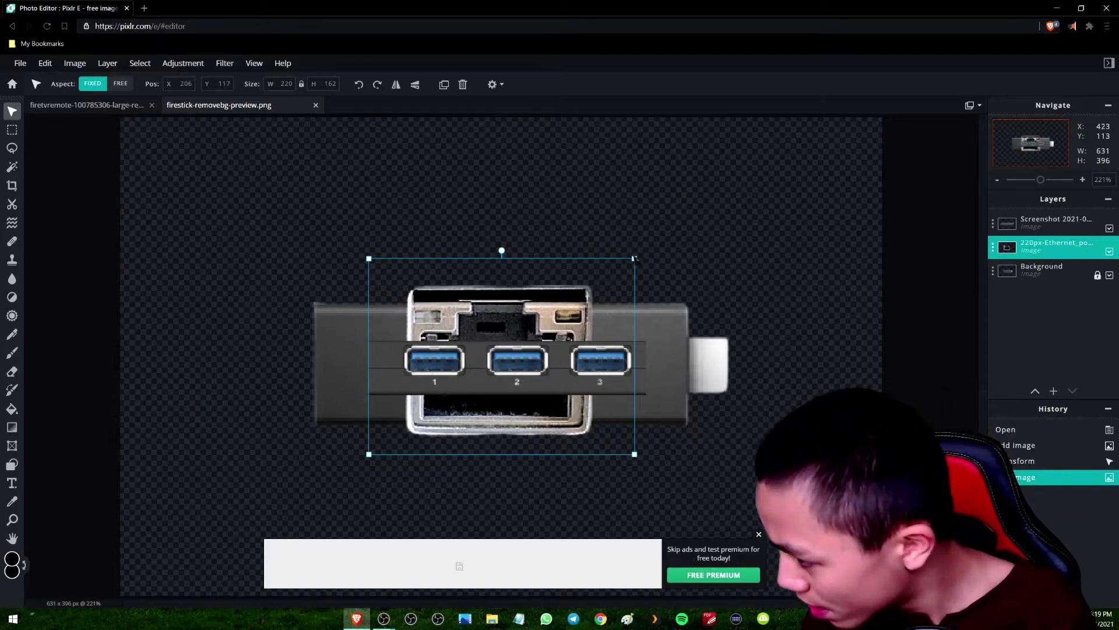
# Shrink the Ethernet port layer to about 61 × 45 px and place it in the upper-left corner of the Fire Stick body.
pyautogui.moveTo(635, 258); pyautogui.dragTo(439, 338)
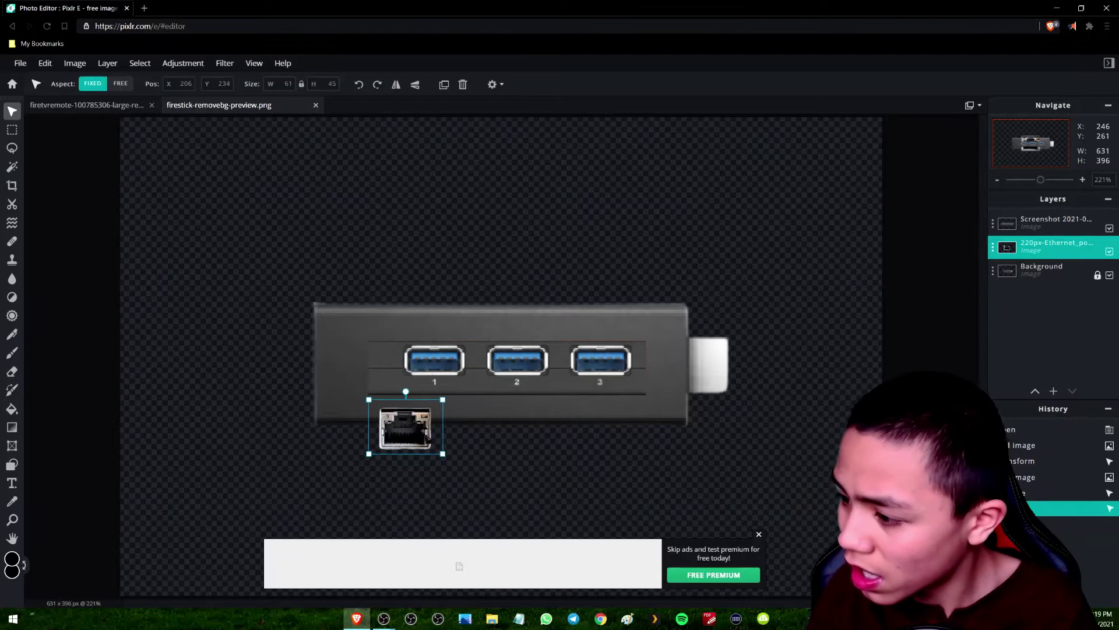
pyautogui.moveTo(414, 447); pyautogui.dragTo(351, 348)
pyautogui.click(232, 418)
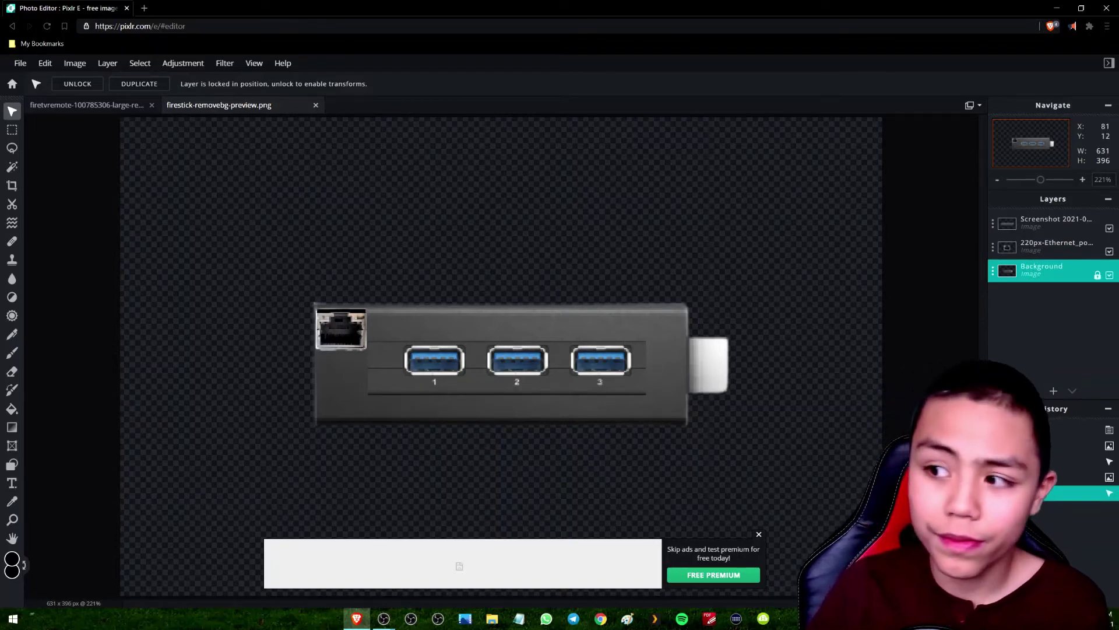
# Switch to the Fire TV remote document and add red.png as an image layer.
pyautogui.click(117, 105)
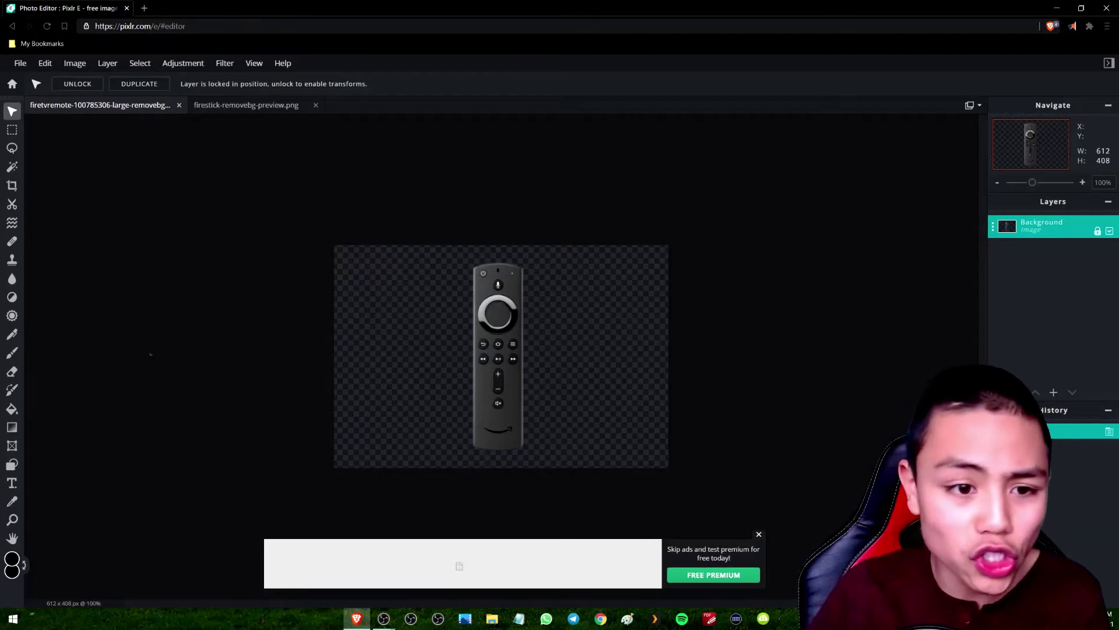
pyautogui.scroll(4, 435, 350)
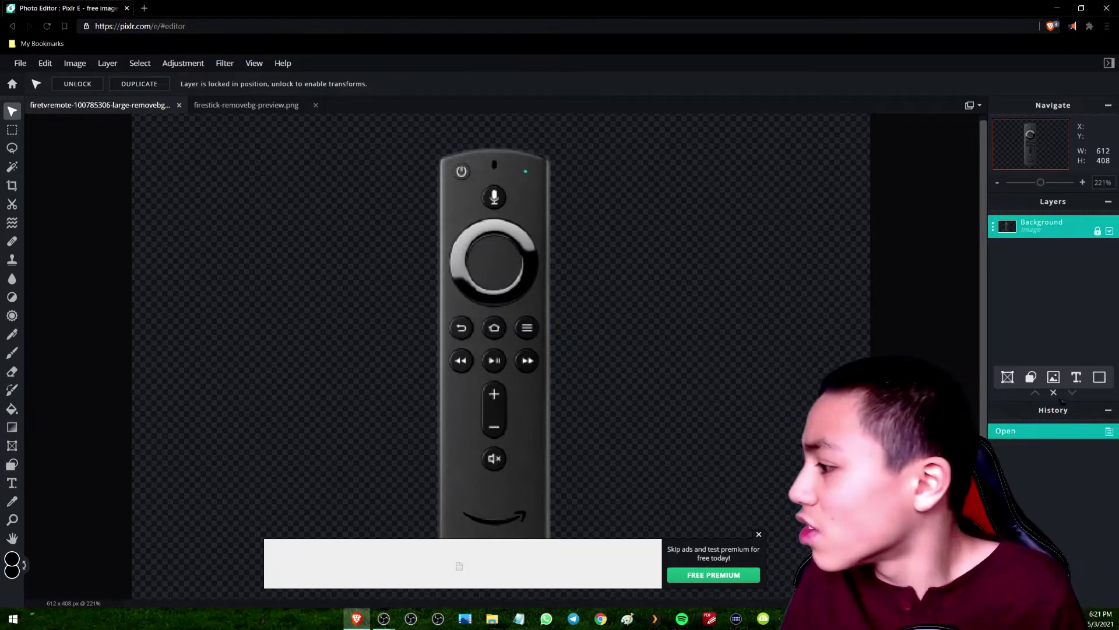
pyautogui.moveTo(1053, 392)
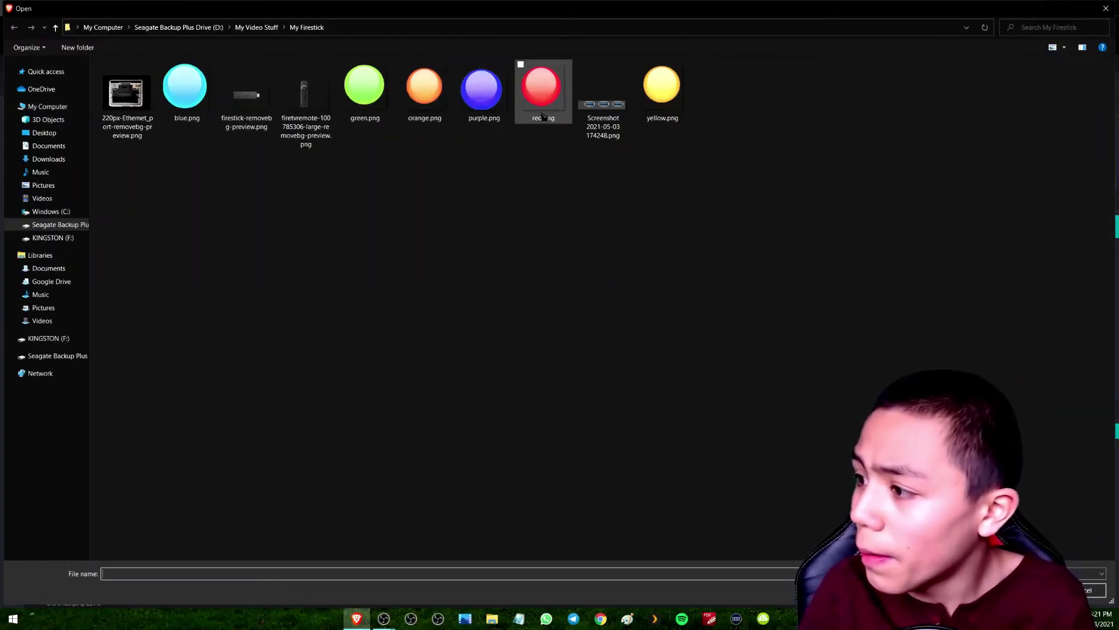
pyautogui.doubleClick(542, 114)
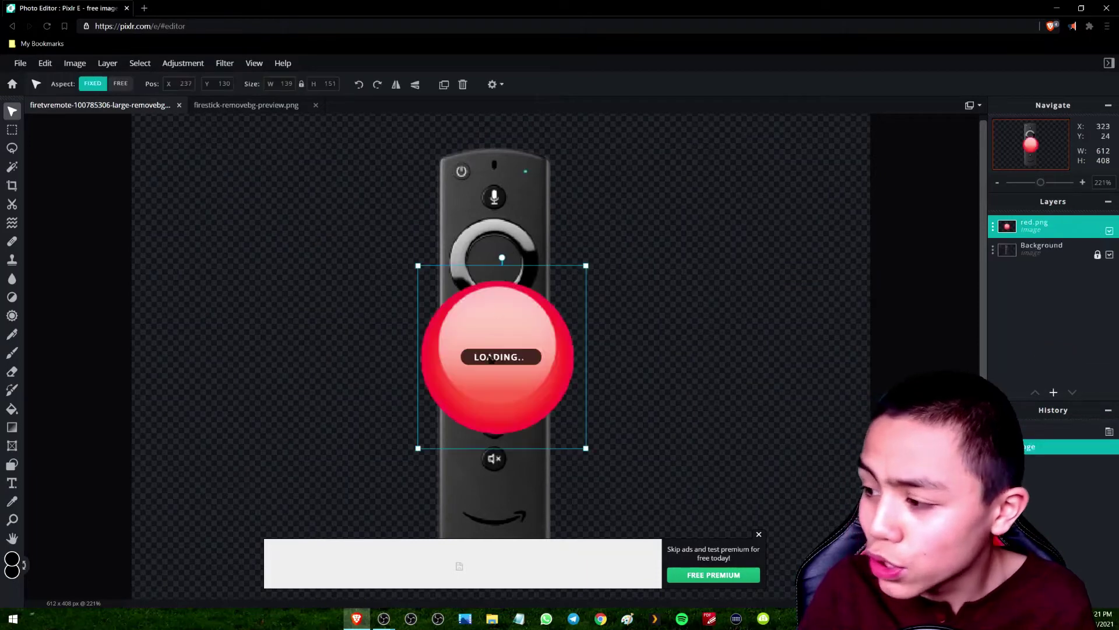
# Shrink the red circle to about 22 × 24 px and place it on the remote, left of the volume rocker.
pyautogui.moveTo(494, 365); pyautogui.dragTo(295, 269)
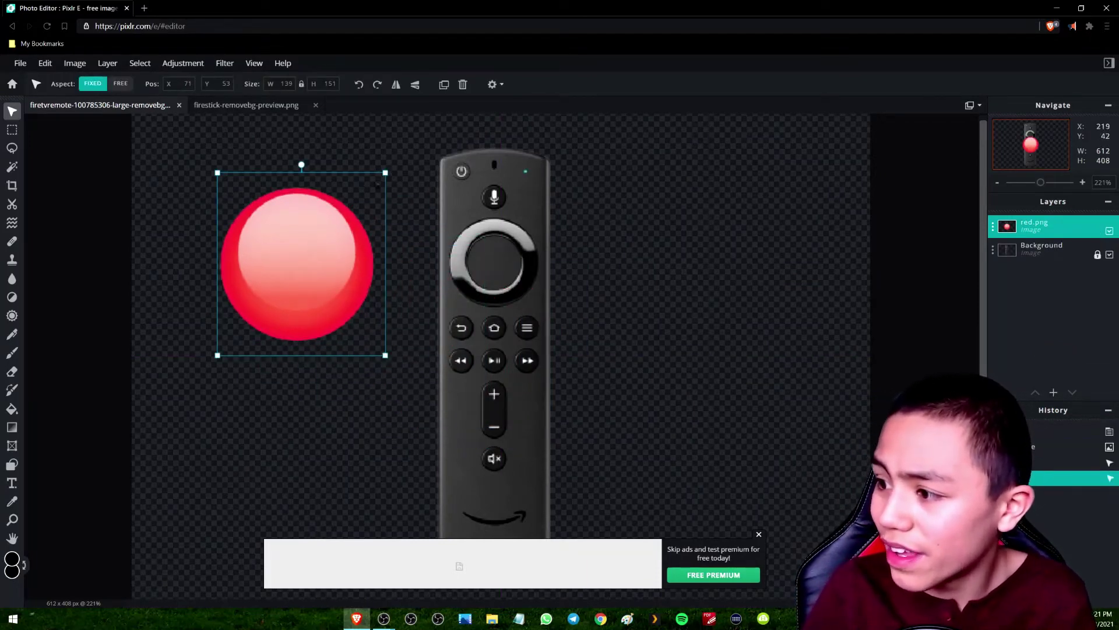
pyautogui.moveTo(389, 181); pyautogui.dragTo(476, 414)
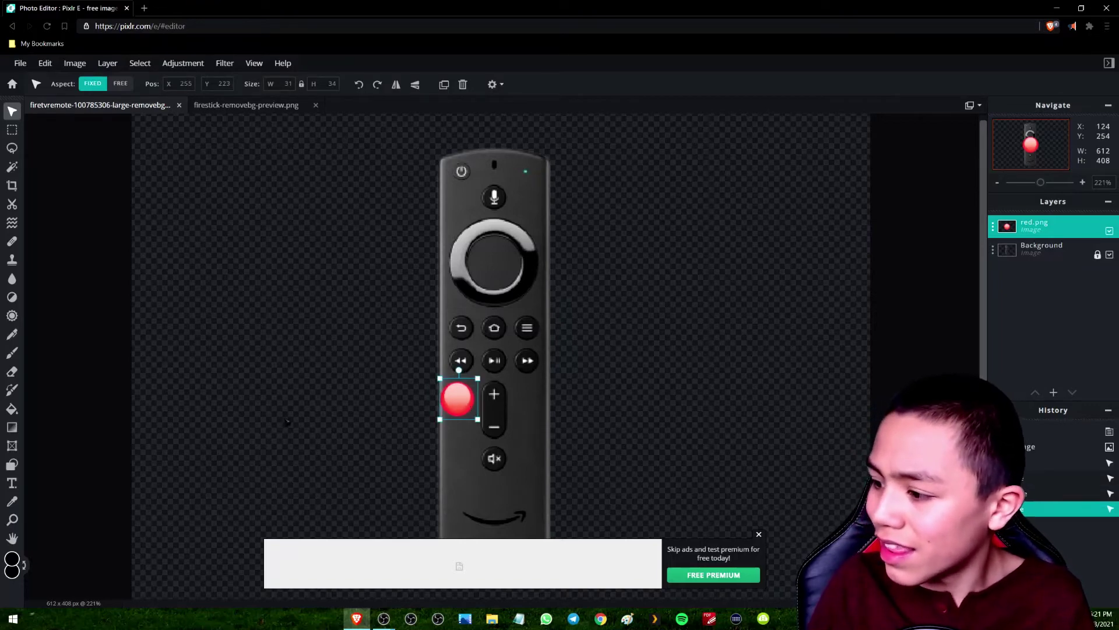
pyautogui.click(396, 441)
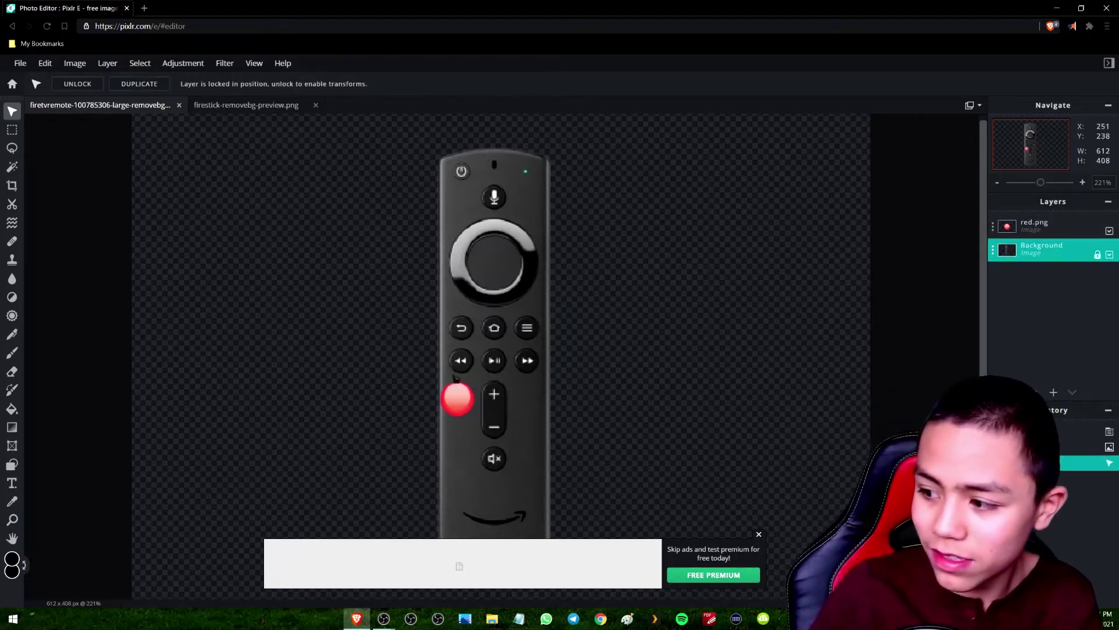
pyautogui.click(449, 402)
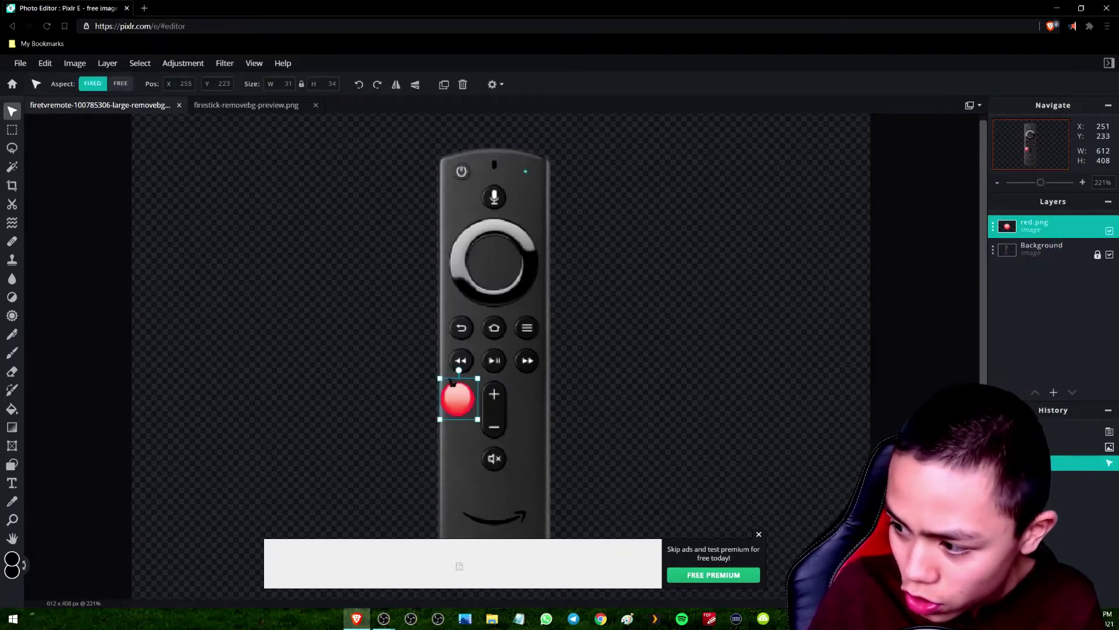
pyautogui.moveTo(441, 383); pyautogui.dragTo(453, 390)
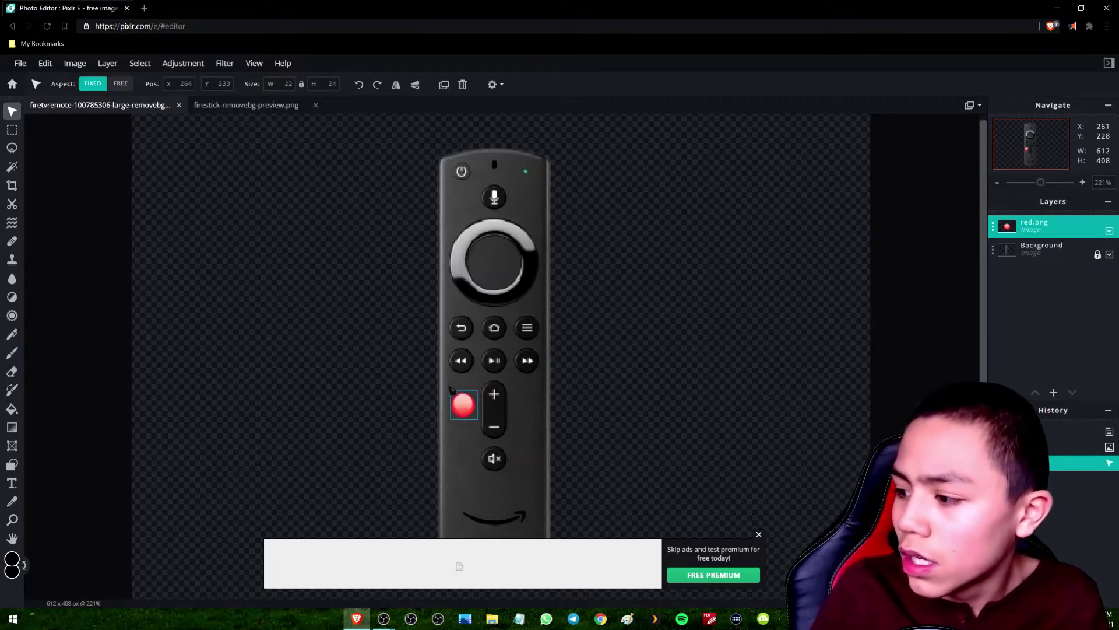
pyautogui.click(357, 395)
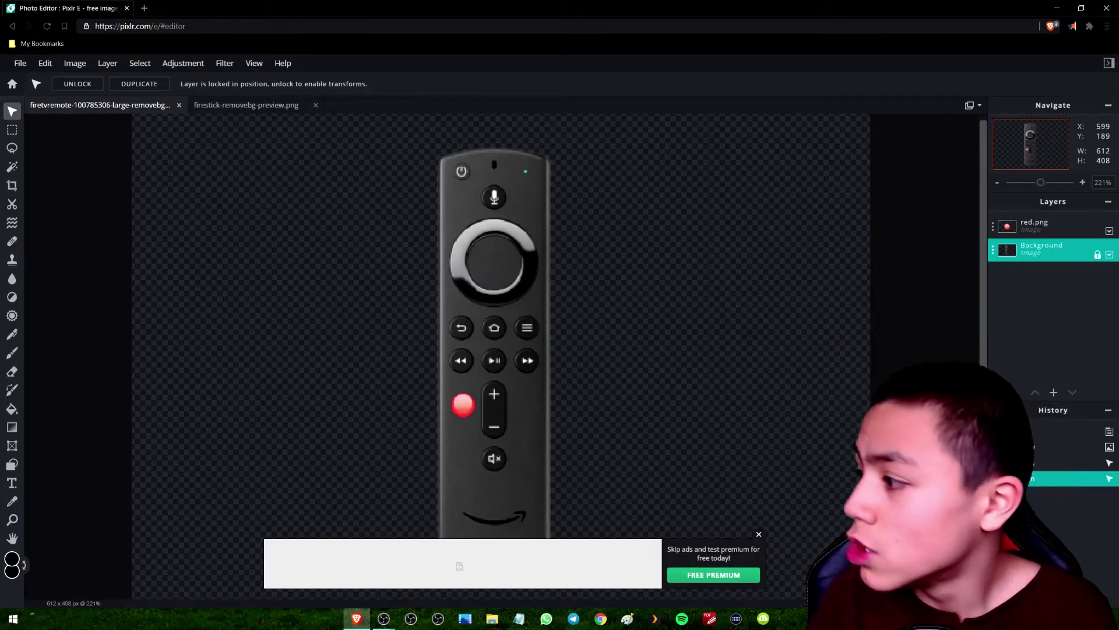
# Add blue.png as an image layer in the remote document.
pyautogui.click(1054, 392)
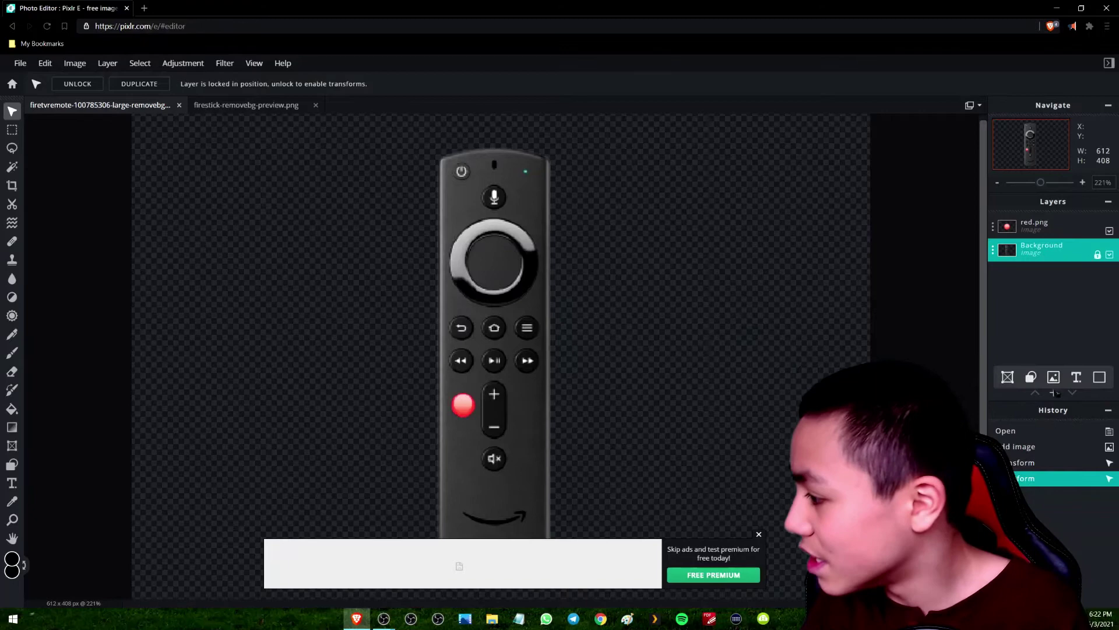
pyautogui.click(1054, 392)
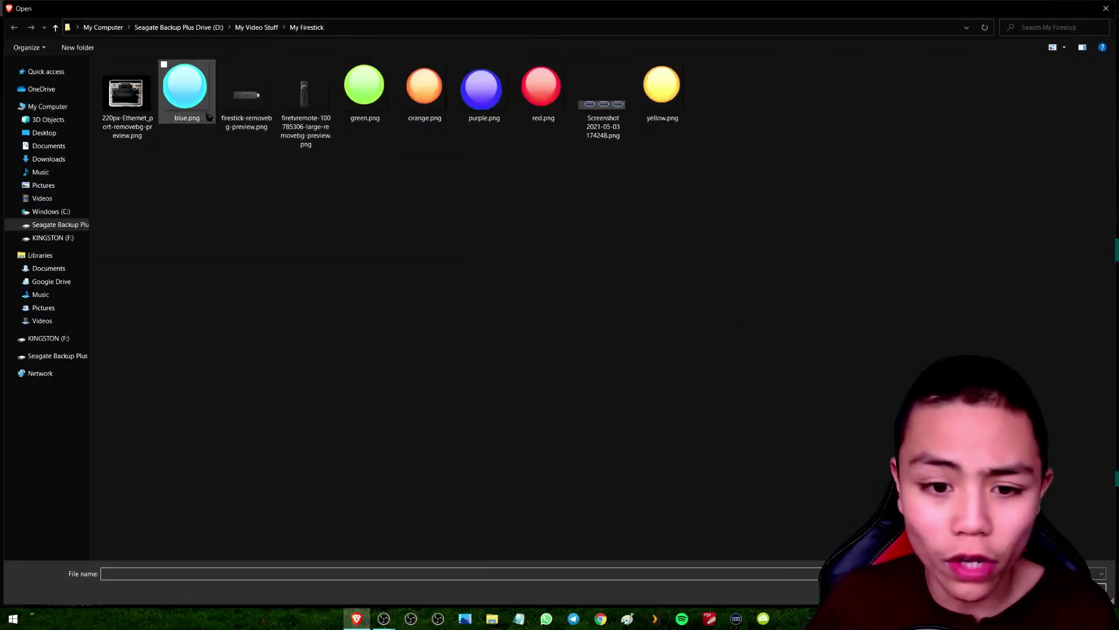
pyautogui.doubleClick(176, 114)
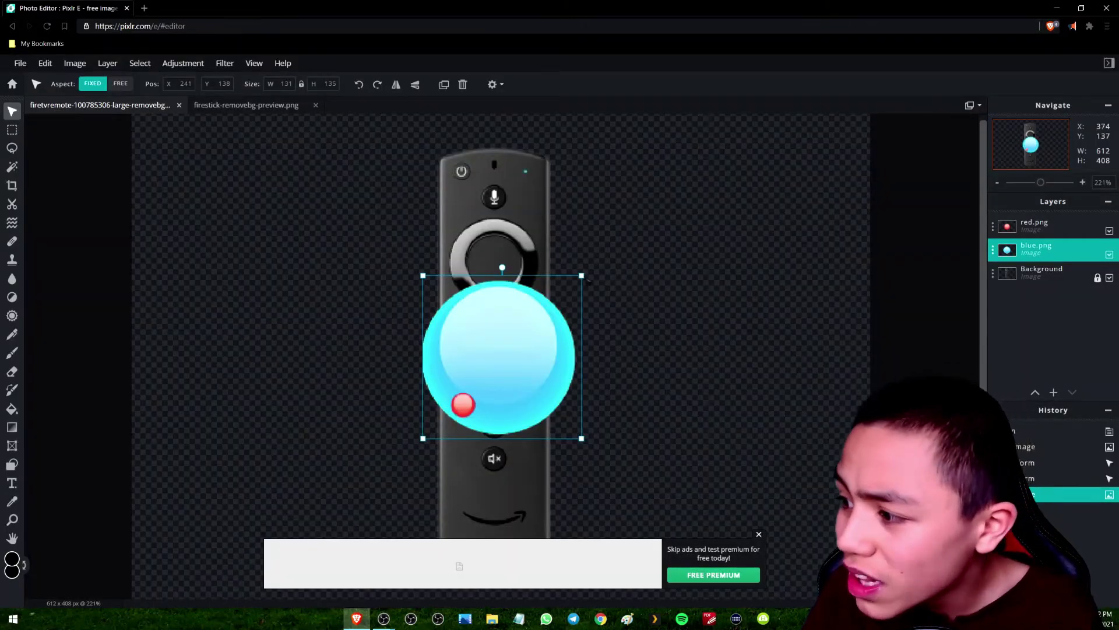
# Shrink the blue circle to button size and stack the red circle above it, left of the volume rocker.
pyautogui.moveTo(588, 280); pyautogui.dragTo(465, 440)
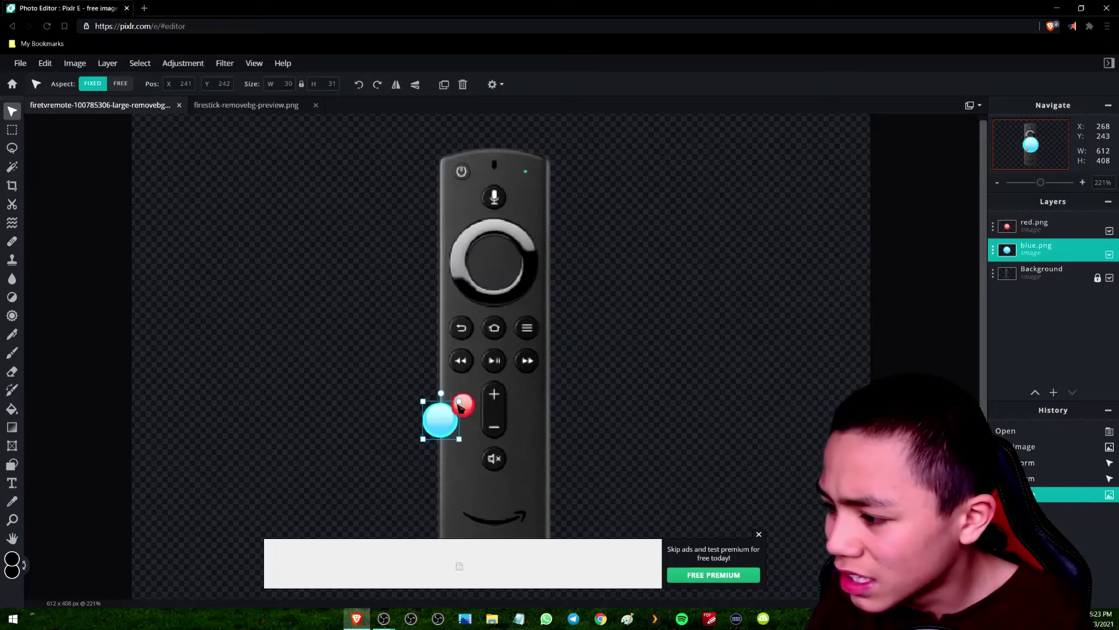
pyautogui.moveTo(461, 407)
pyautogui.mouseDown()
pyautogui.moveTo(450, 418)
pyautogui.moveTo(472, 437)
pyautogui.moveTo(467, 446)
pyautogui.moveTo(457, 412)
pyautogui.mouseUp()
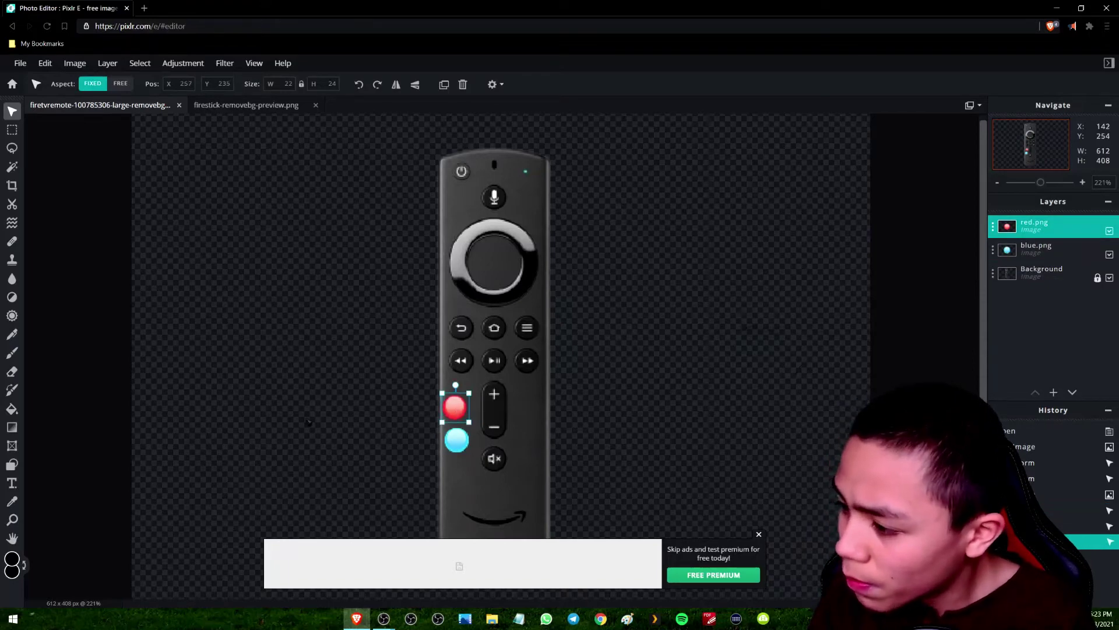
pyautogui.click(309, 420)
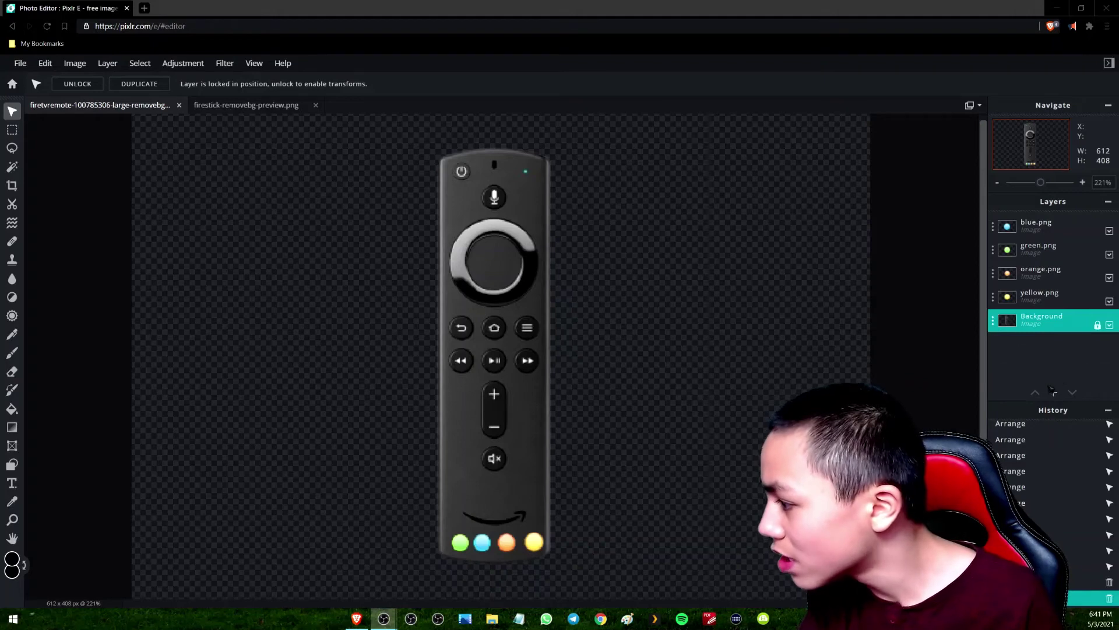
# Add the Fire TV.png logo as an image layer above the coloured buttons on the remote.
pyautogui.click(1053, 391)
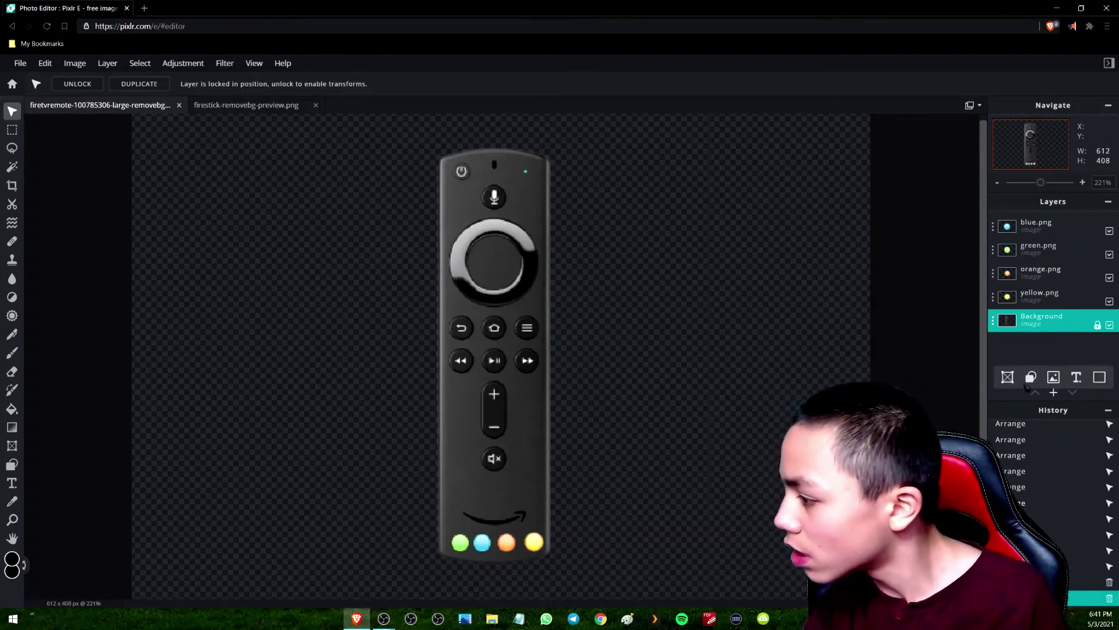
pyautogui.click(1053, 392)
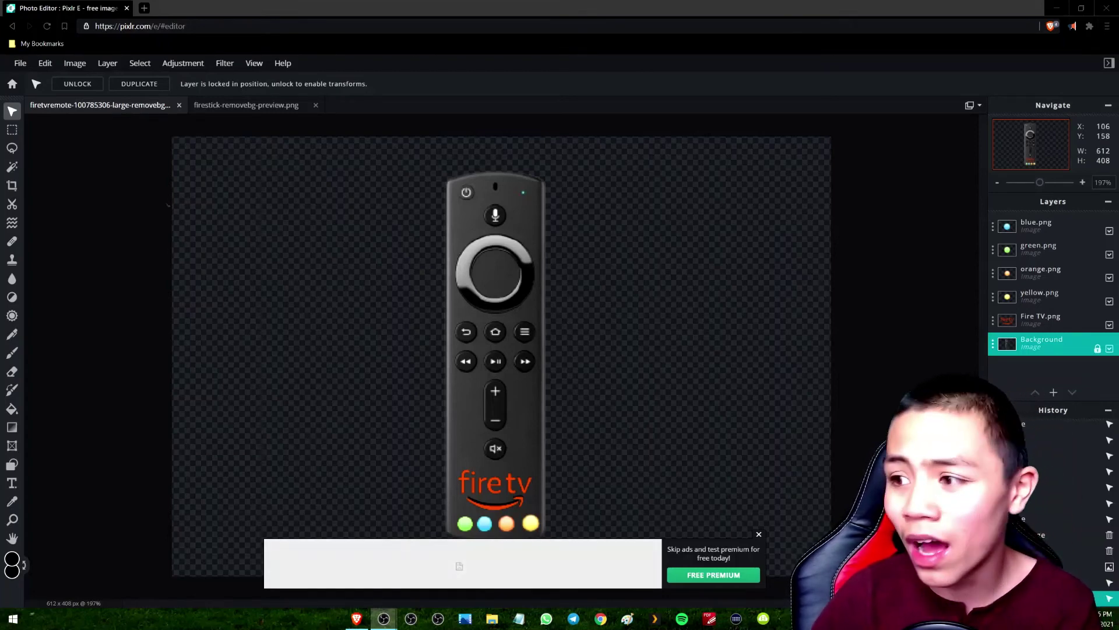
# Compare the edited Fire Stick and remote designs by switching between the two documents.
pyautogui.click(246, 105)
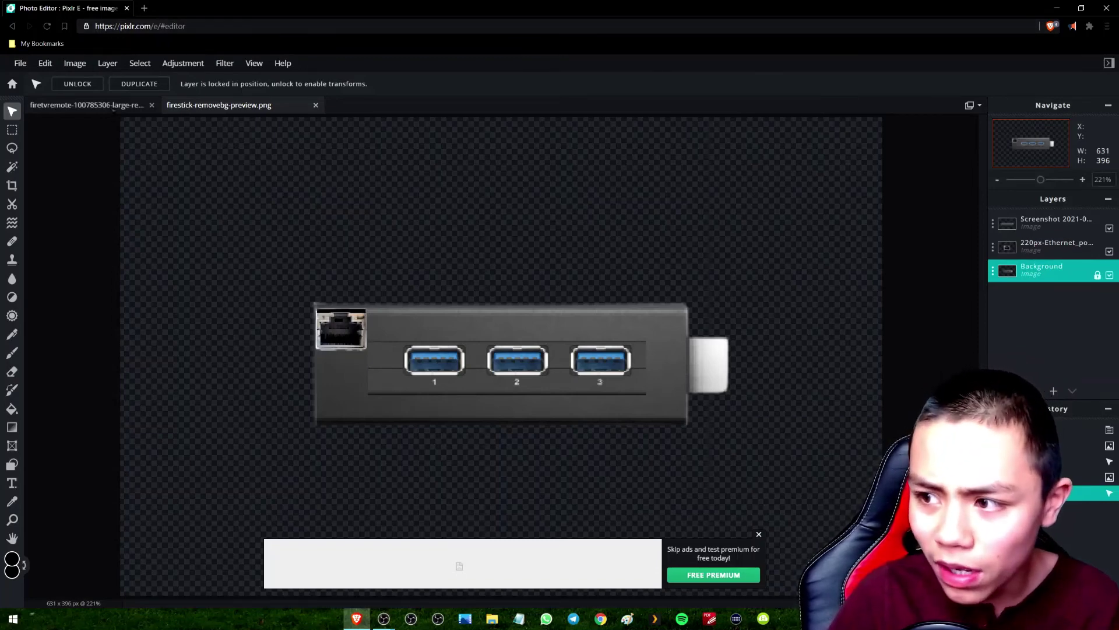
pyautogui.click(117, 106)
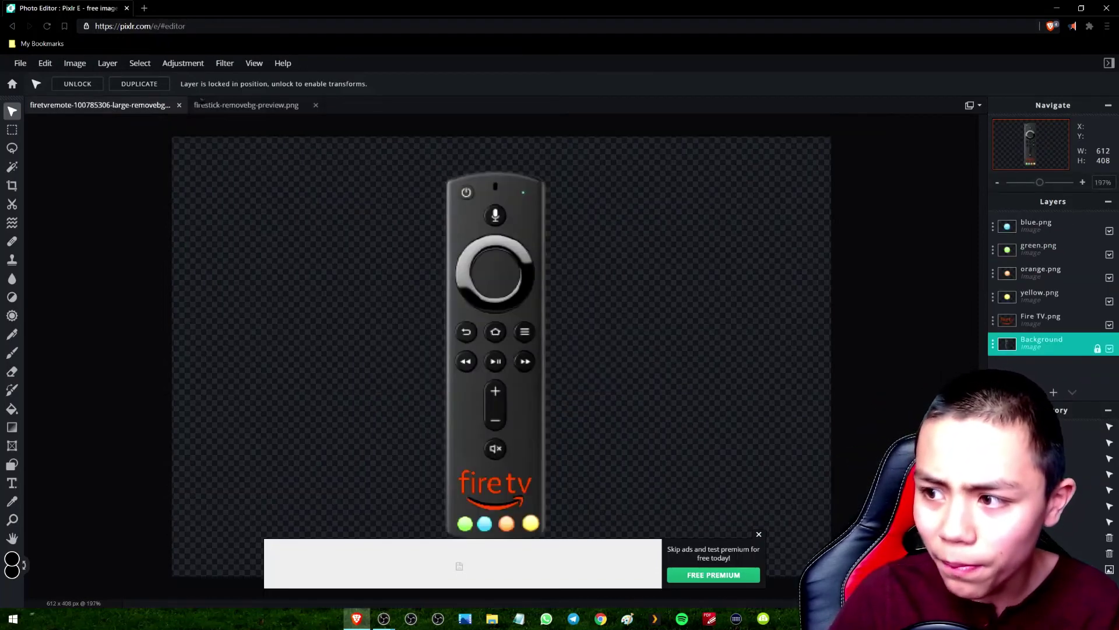
pyautogui.click(244, 106)
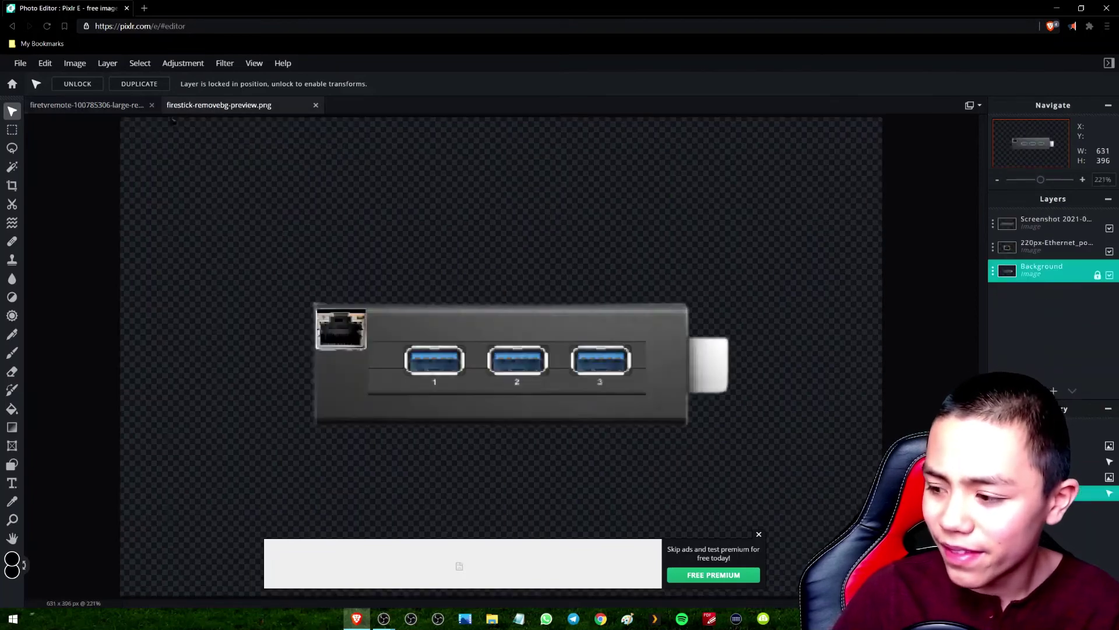
pyautogui.click(114, 114)
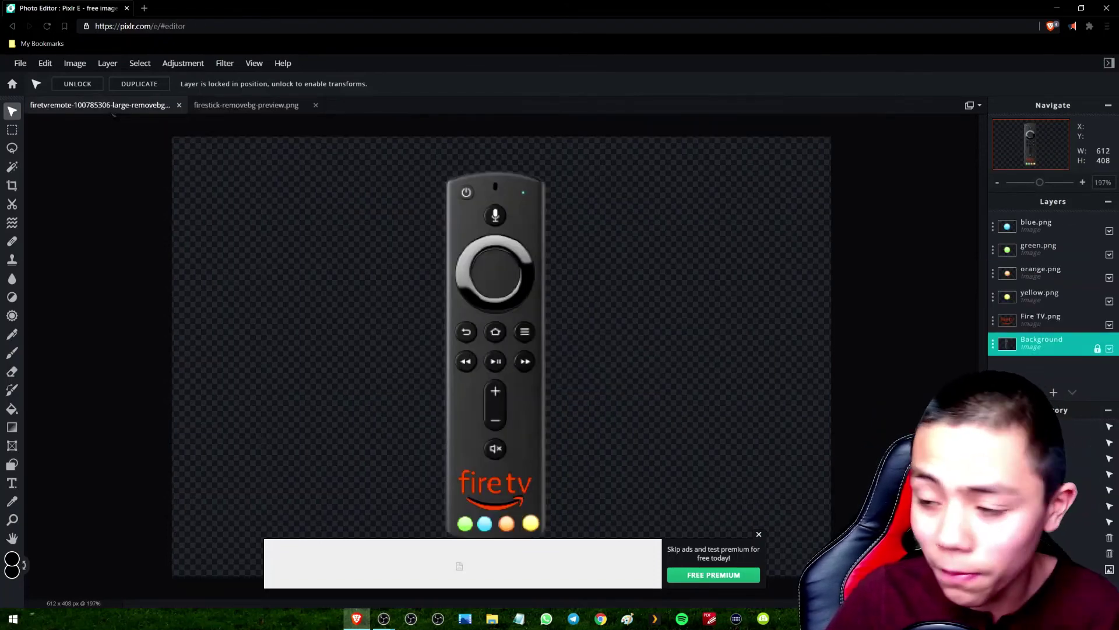
pyautogui.click(223, 105)
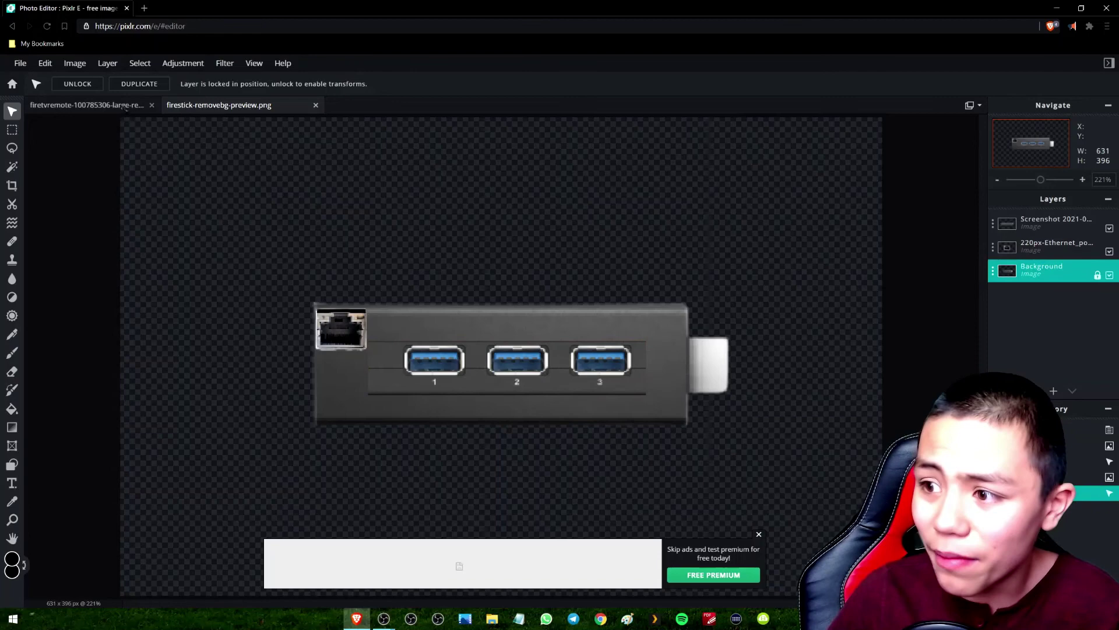
pyautogui.click(132, 105)
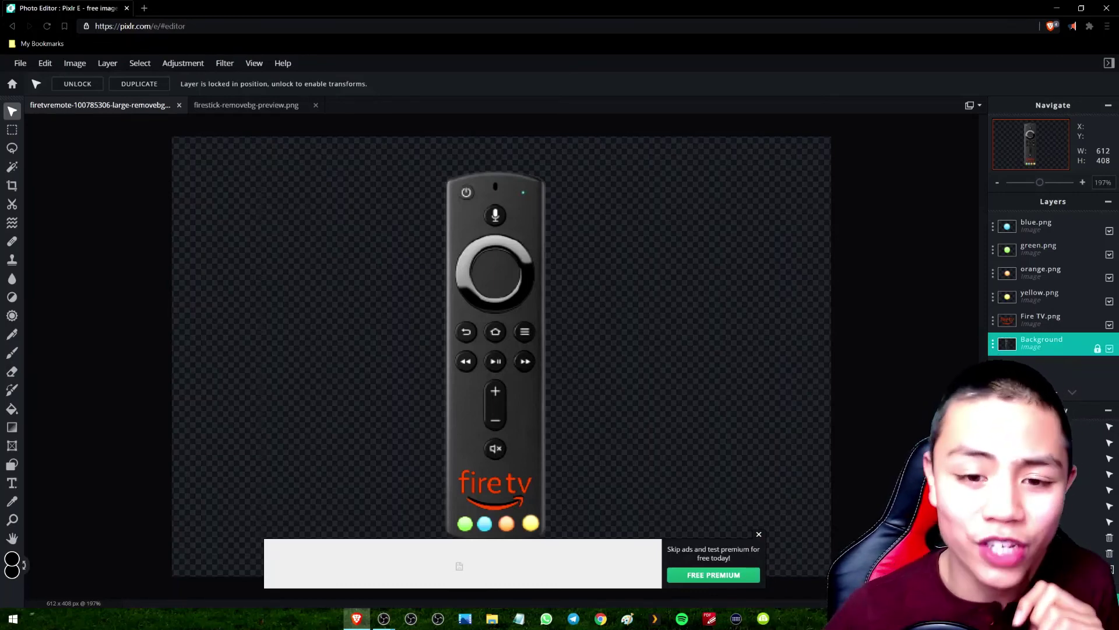
pyautogui.click(233, 114)
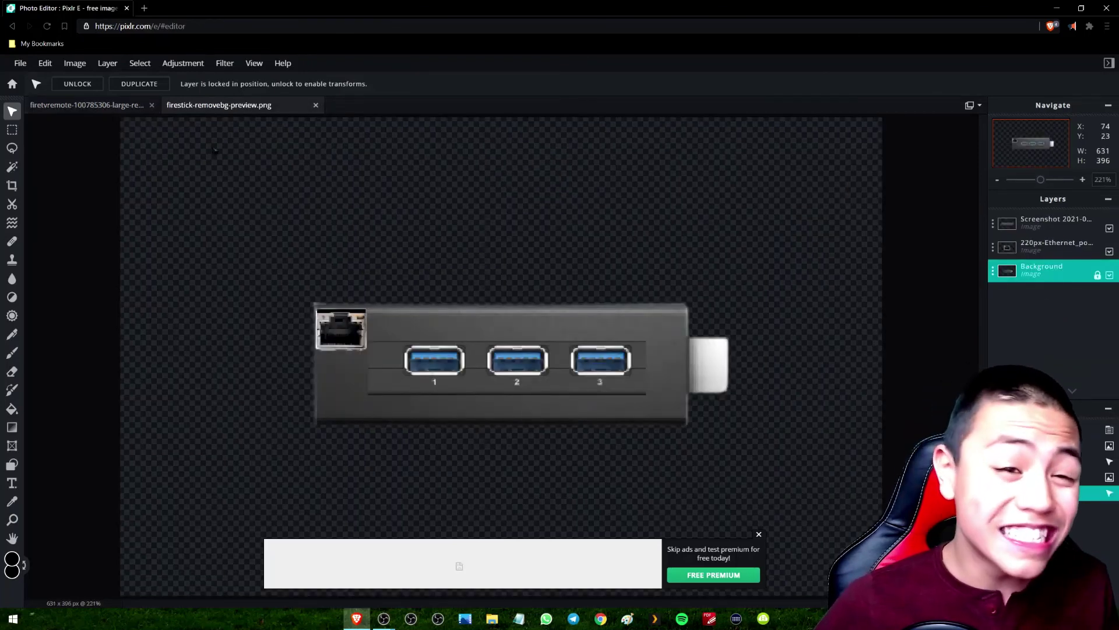